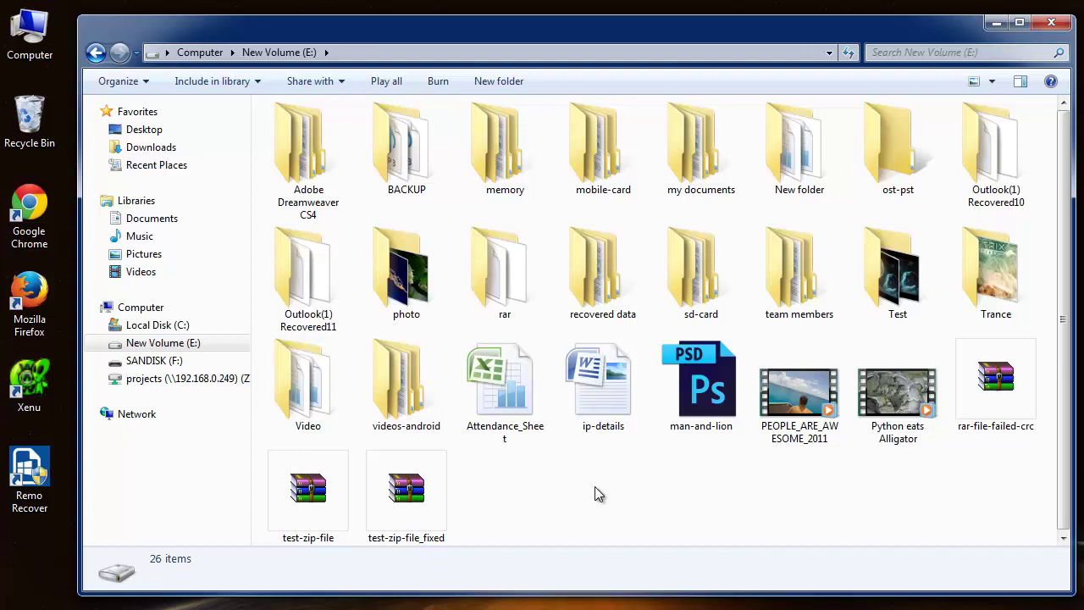
# - Open E:\Adobe Dreamweaver CS4\Setup and confirm Setup.exe is missing from its nine items
pyautogui.doubleClick(314, 203)
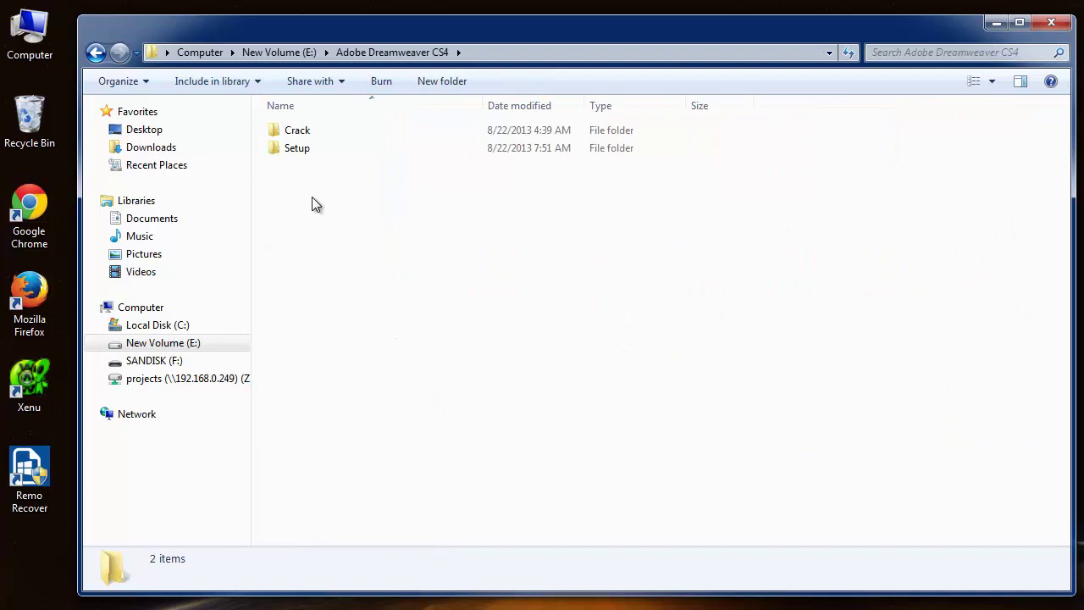
pyautogui.doubleClick(296, 148)
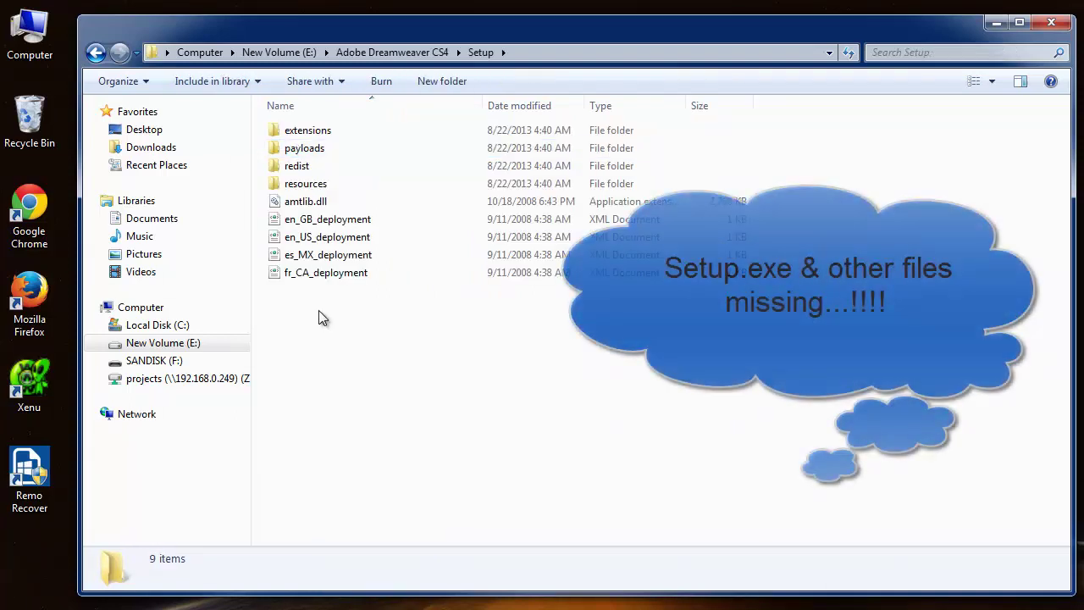
pyautogui.moveTo(323, 387); pyautogui.dragTo(341, 303)
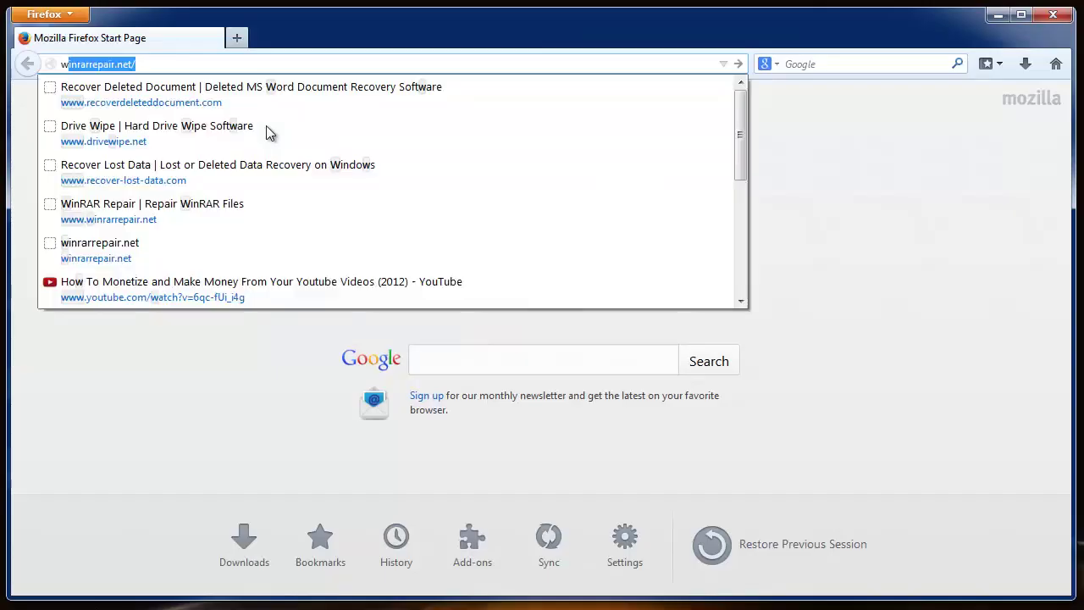
pyautogui.write('www.l')
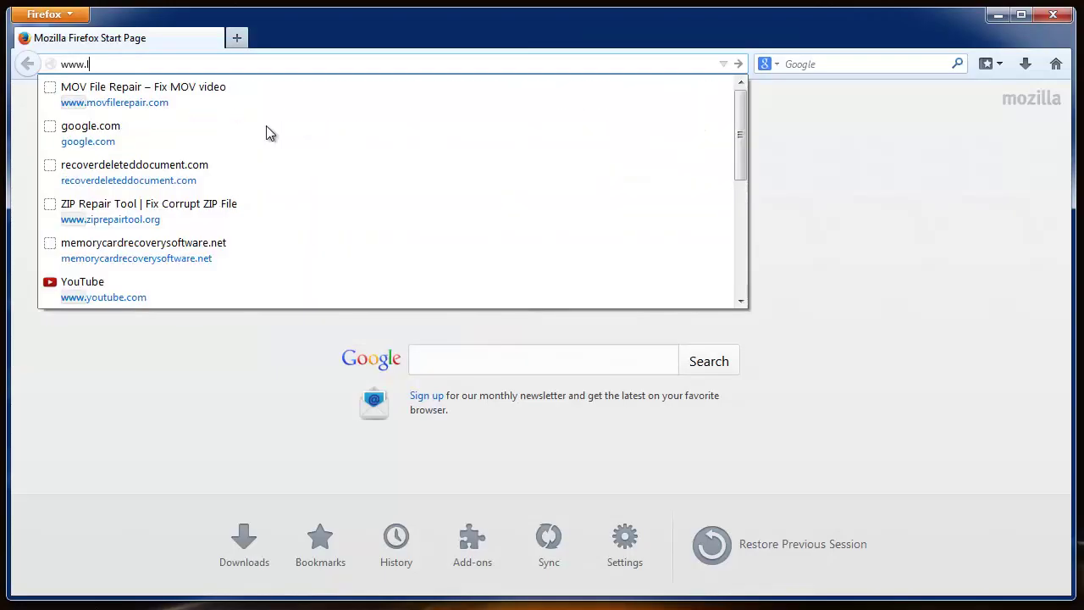
pyautogui.write('ostfilerecovery')
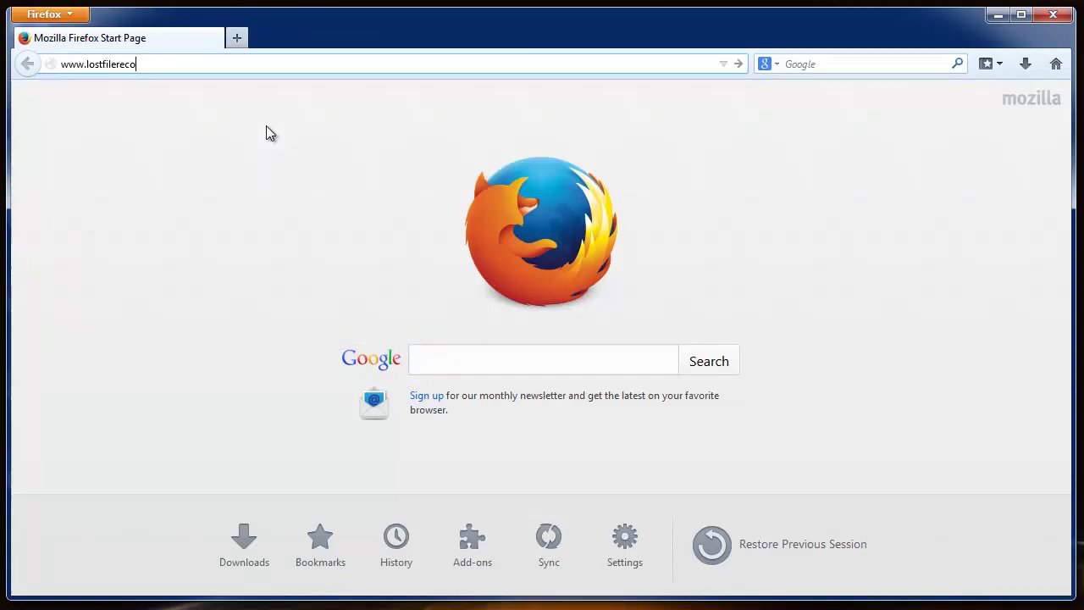
pyautogui.write('.net')
pyautogui.press('Return')
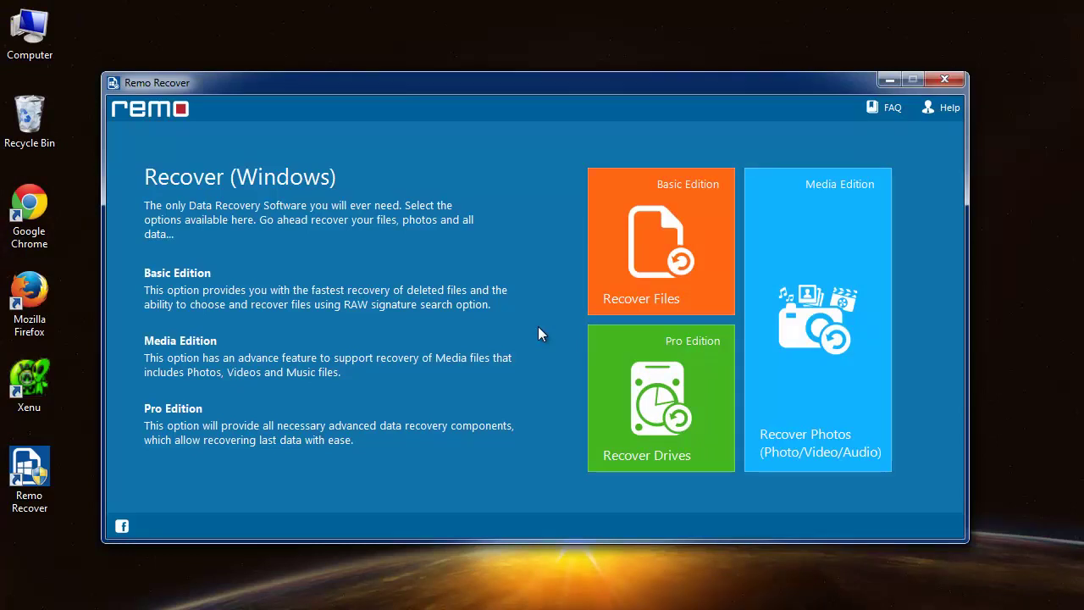
# - Choose Recover Files > Recover Lost Files, select New Volume (E:) and continue to file types
pyautogui.click(662, 246)
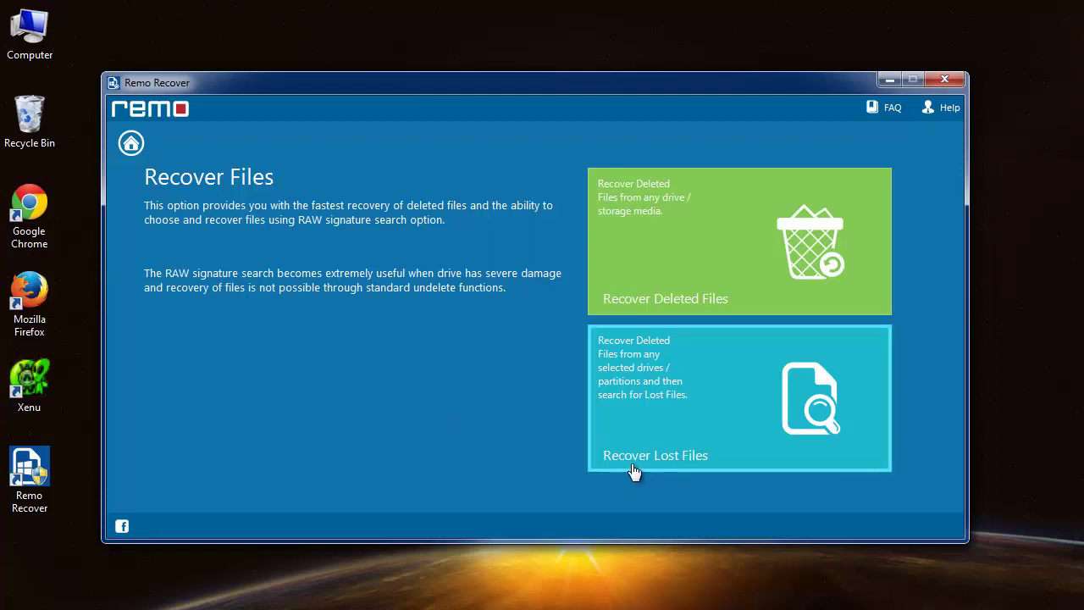
pyautogui.click(713, 396)
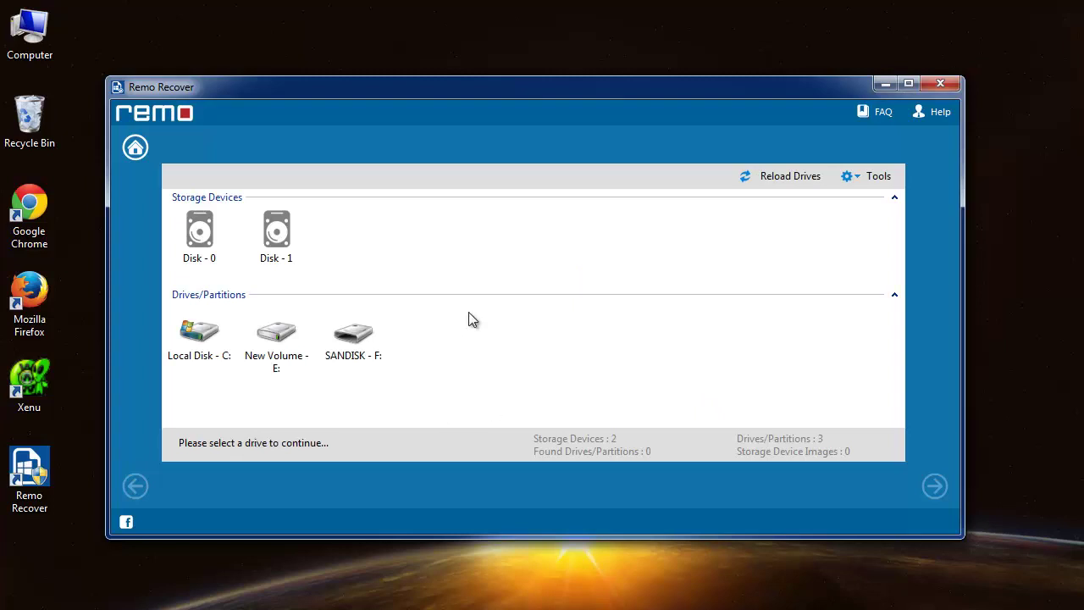
pyautogui.click(190, 244)
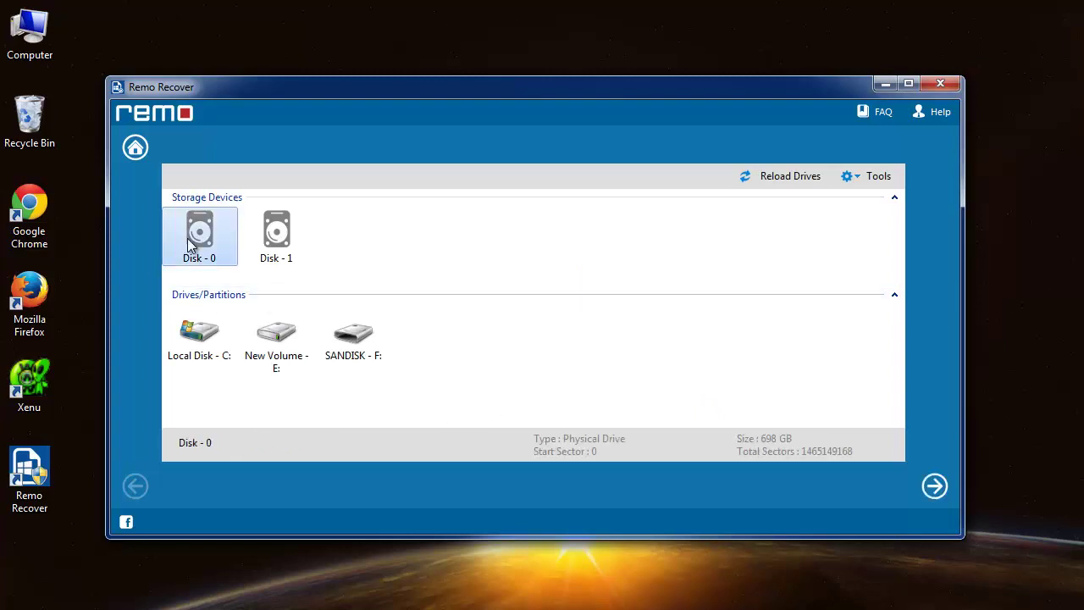
pyautogui.click(279, 394)
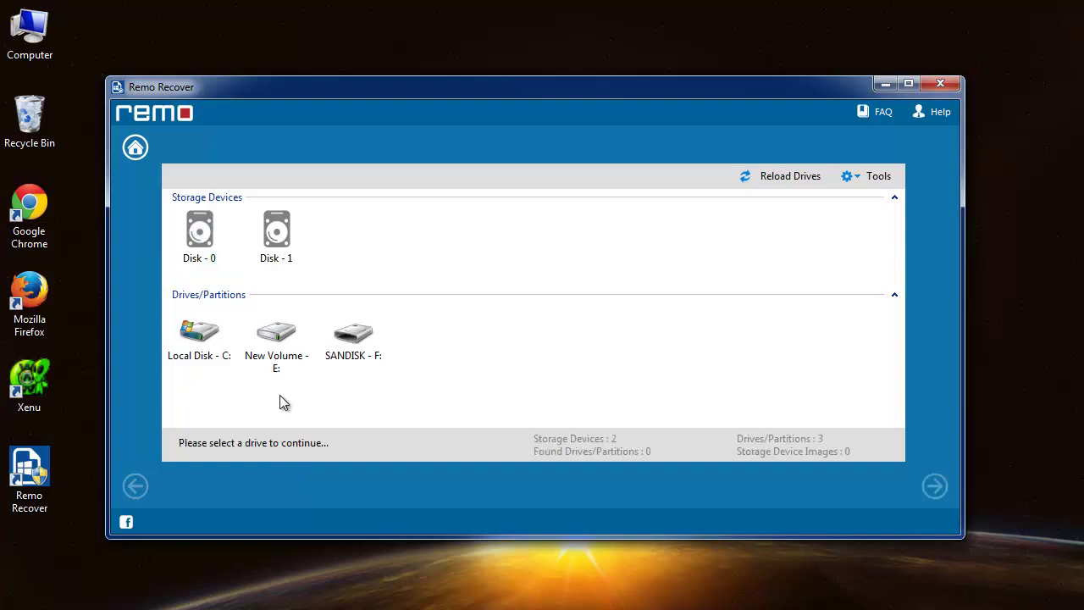
pyautogui.click(279, 362)
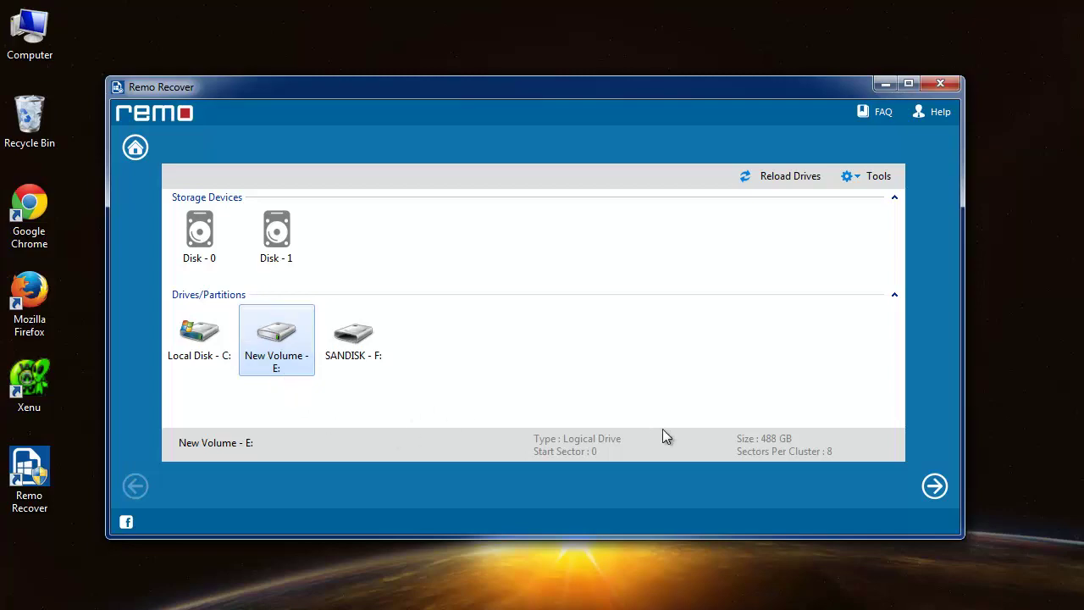
pyautogui.click(934, 485)
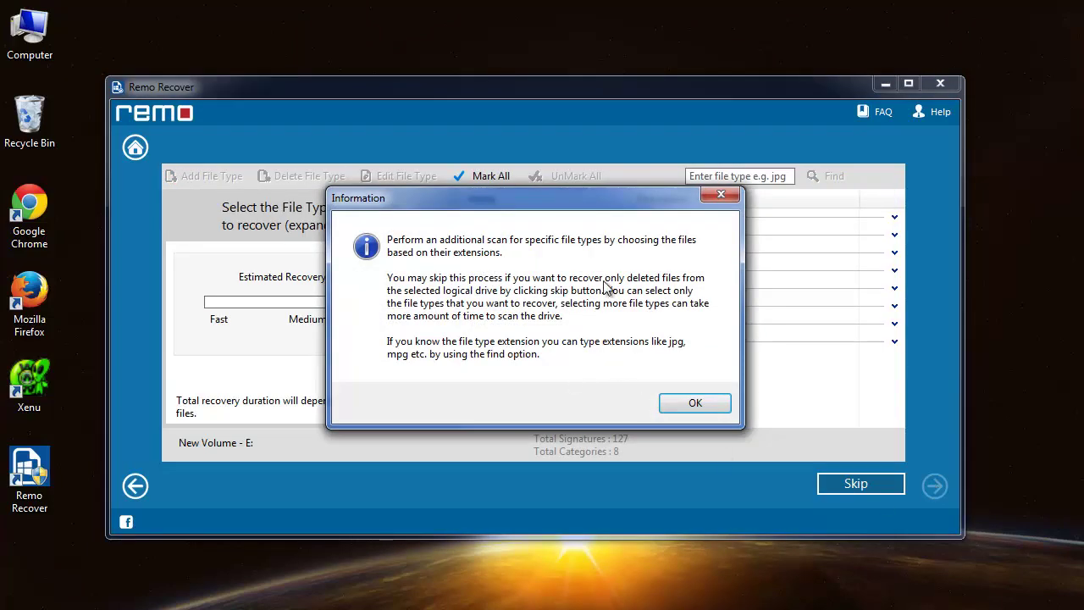
# - Mark all 127 file types and run the scan of New Volume (E:)
pyautogui.click(685, 404)
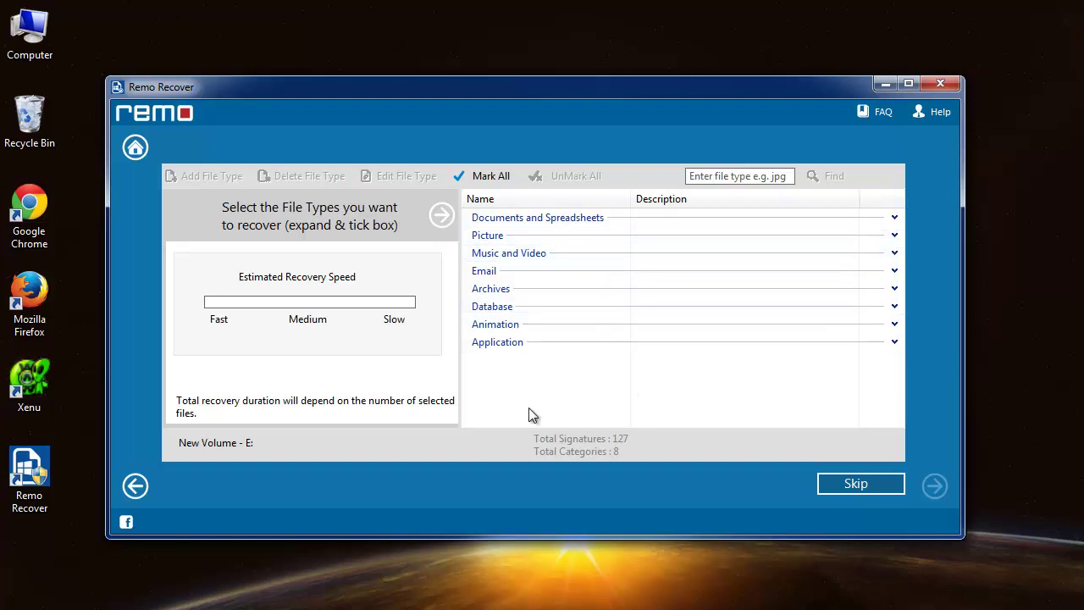
pyautogui.click(490, 176)
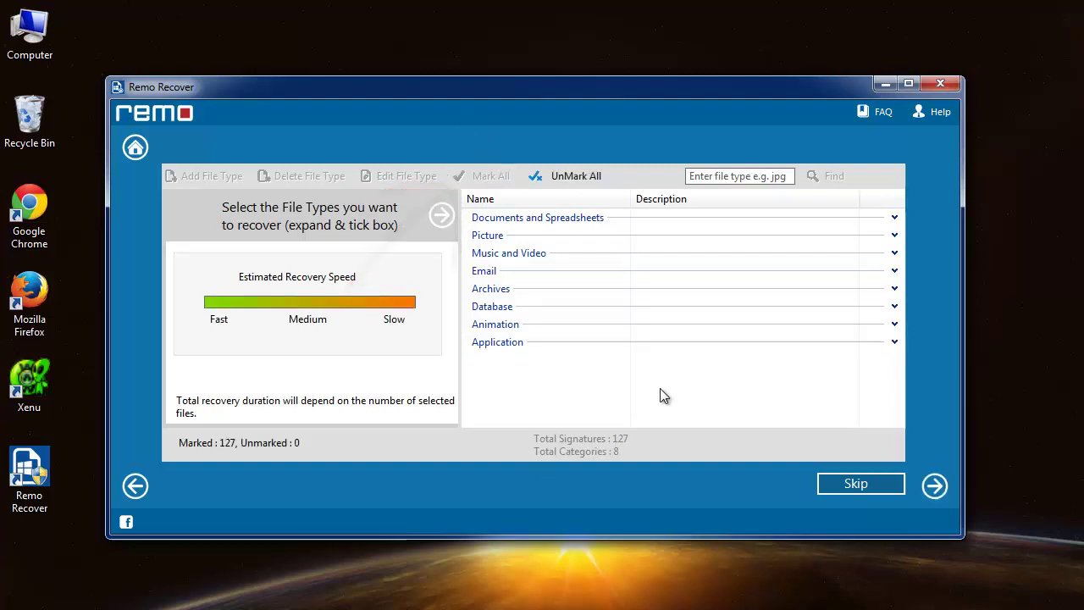
pyautogui.click(937, 489)
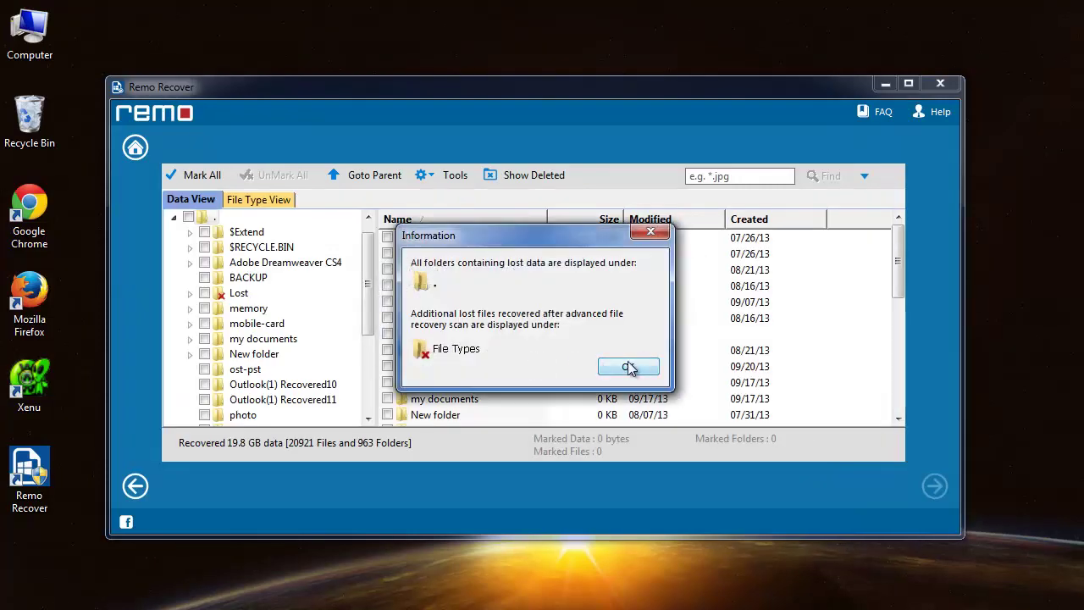
# - Open the recovered Adobe Dreamweaver CS4 > Setup folder in the Data View
pyautogui.click(627, 367)
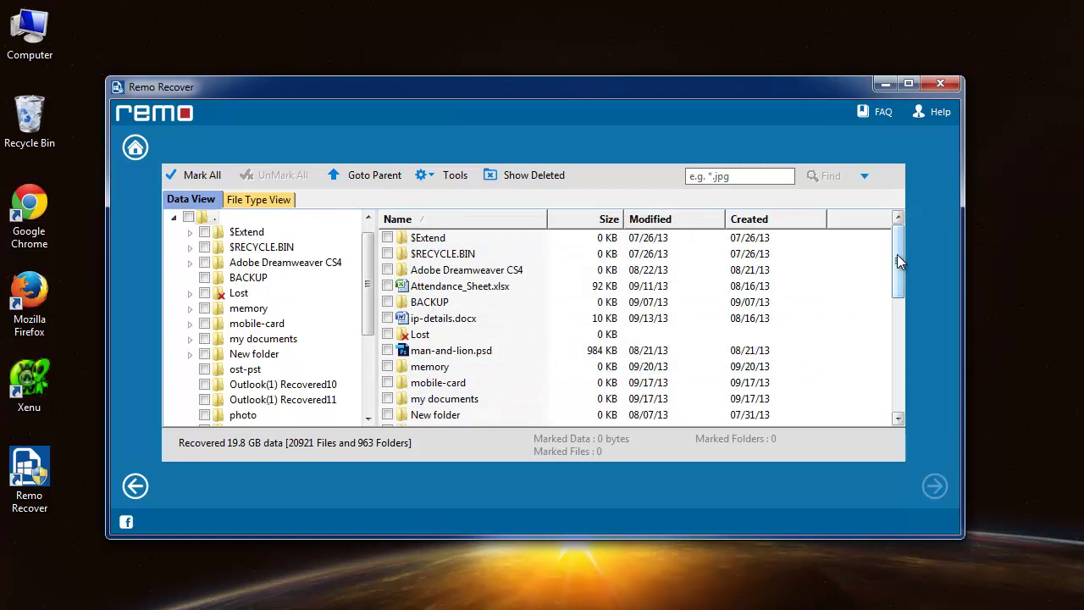
pyautogui.click(446, 276)
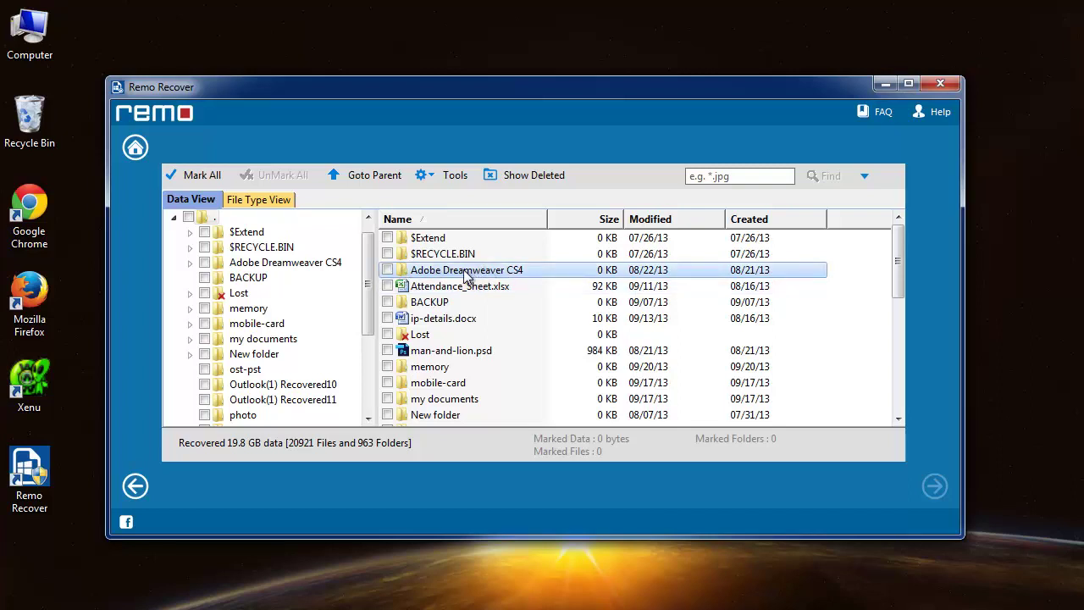
pyautogui.doubleClick(464, 273)
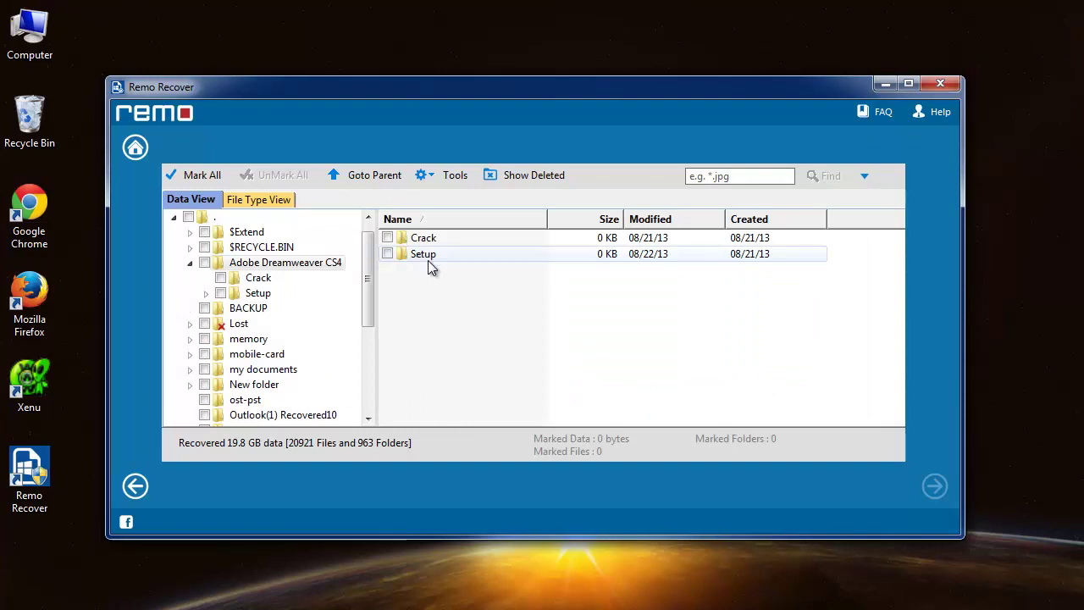
pyautogui.doubleClick(427, 260)
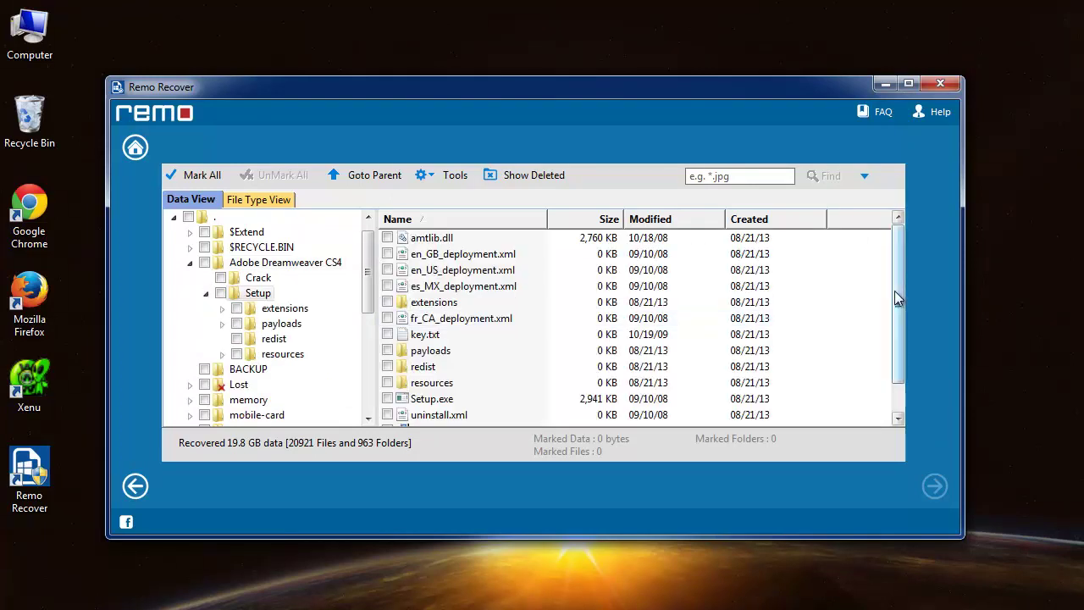
pyautogui.moveTo(897, 298); pyautogui.dragTo(892, 344)
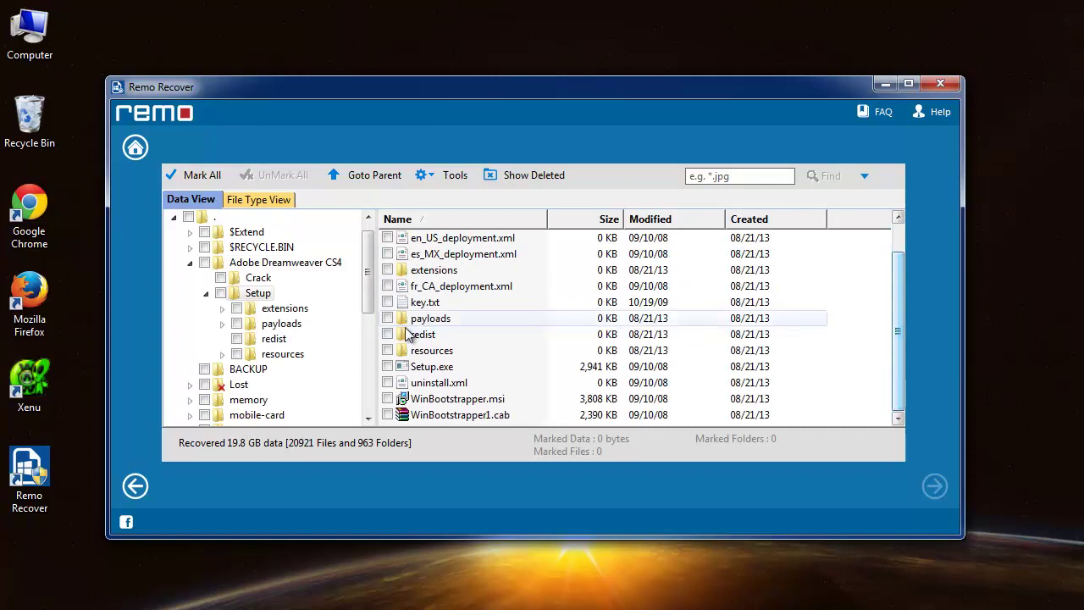
# - Check that Setup.exe was recovered, then go back up to Adobe Dreamweaver CS4
pyautogui.click(423, 365)
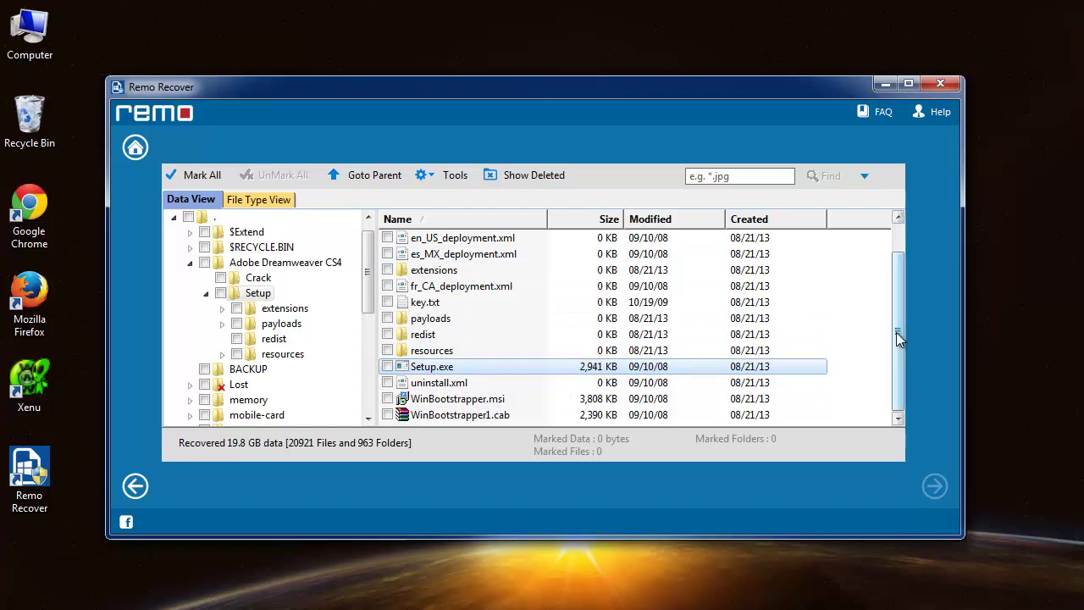
pyautogui.moveTo(900, 339); pyautogui.dragTo(905, 252)
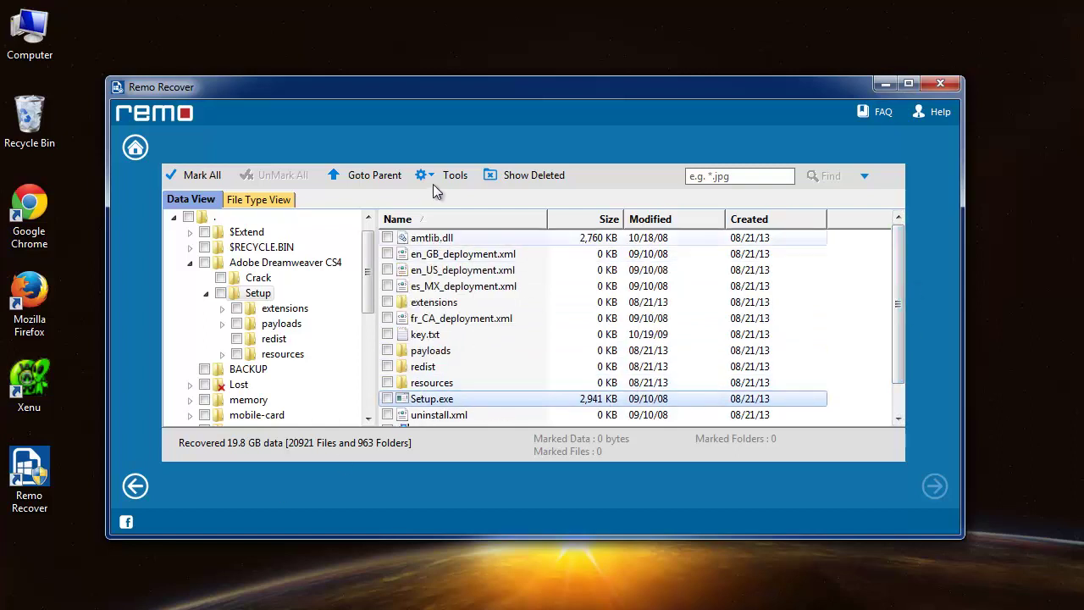
pyautogui.click(385, 174)
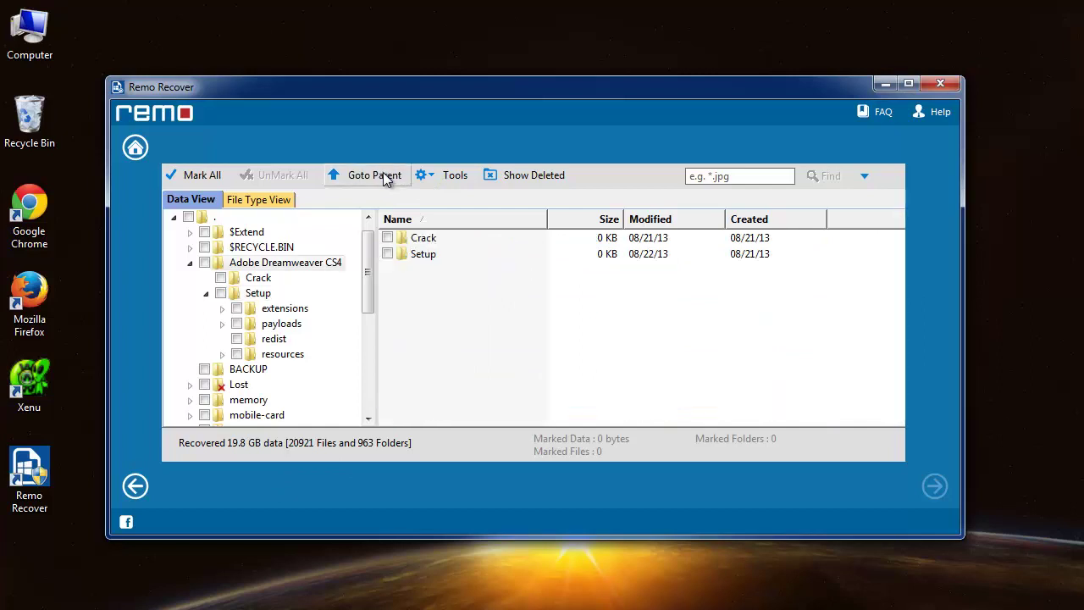
# - Mark Adobe Dreamweaver CS4 (11208 files, 628 MB) for recovery and save the recovery session
pyautogui.click(383, 173)
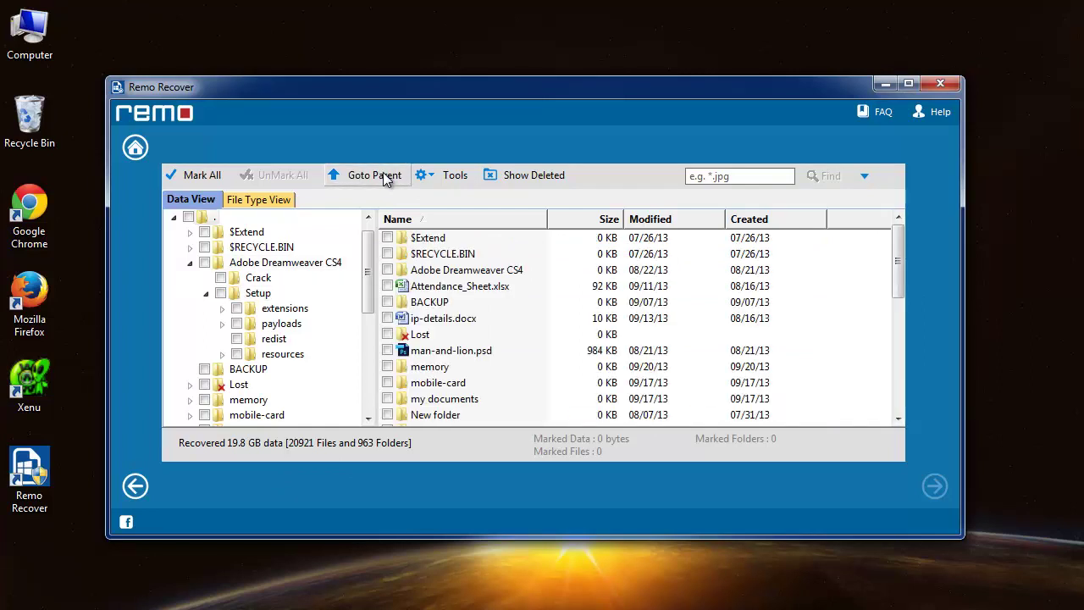
pyautogui.click(387, 270)
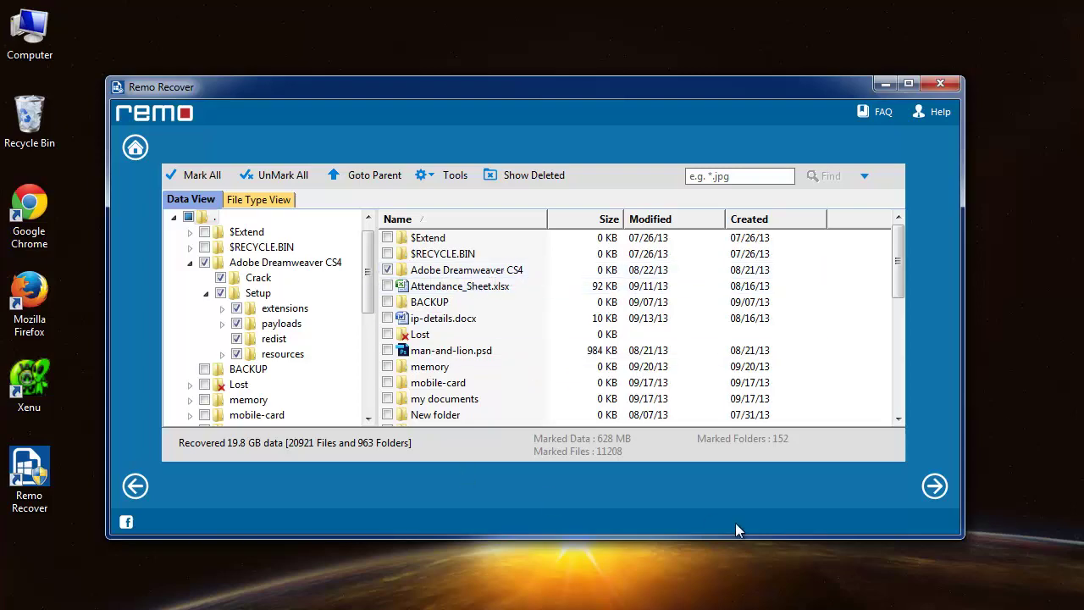
pyautogui.click(934, 486)
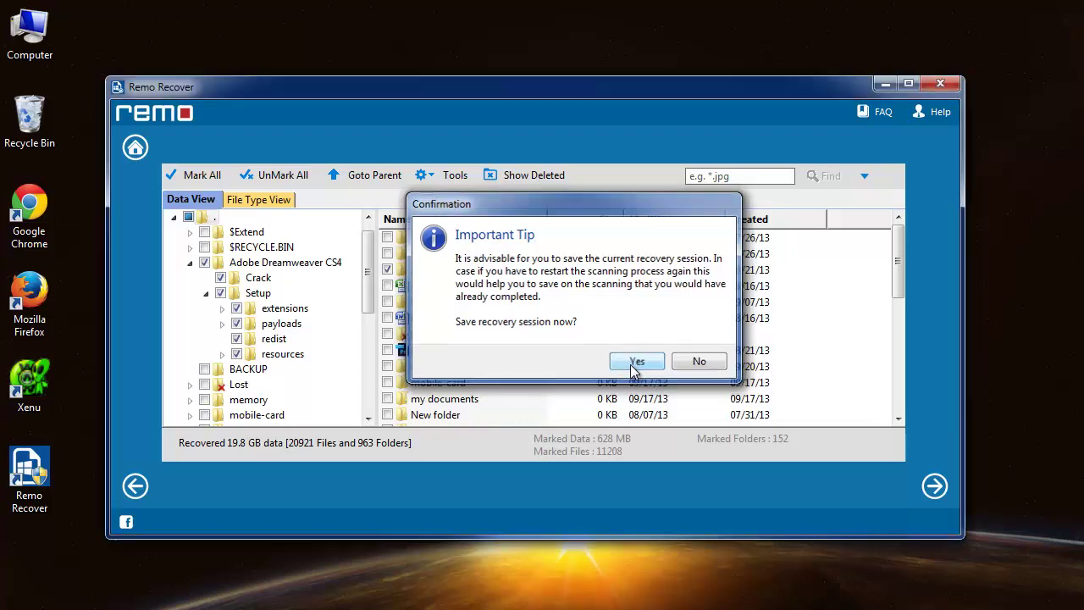
pyautogui.click(635, 363)
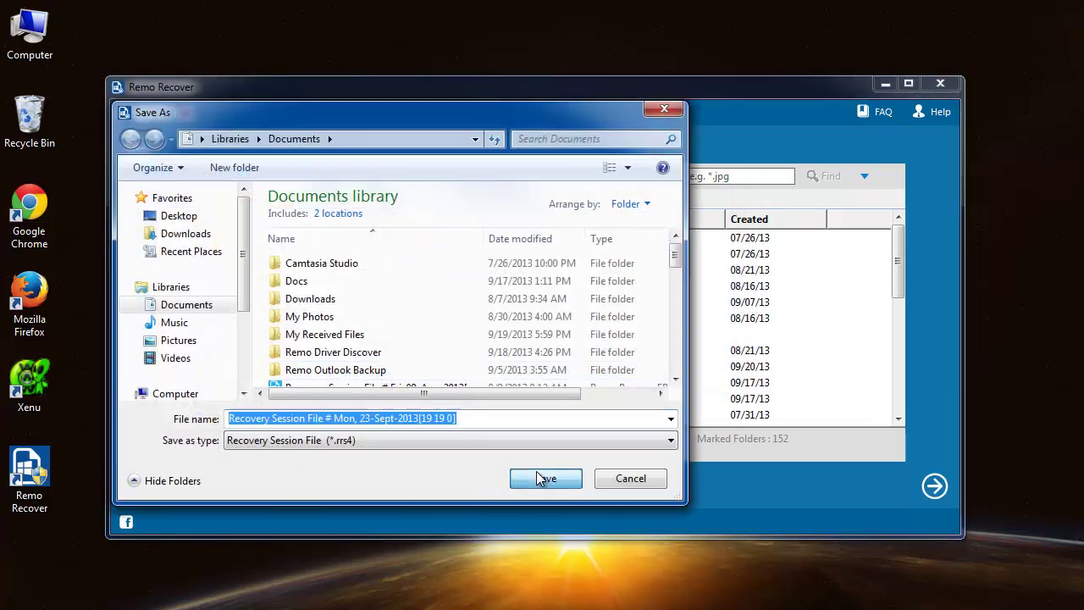
pyautogui.click(546, 477)
pyautogui.click(733, 380)
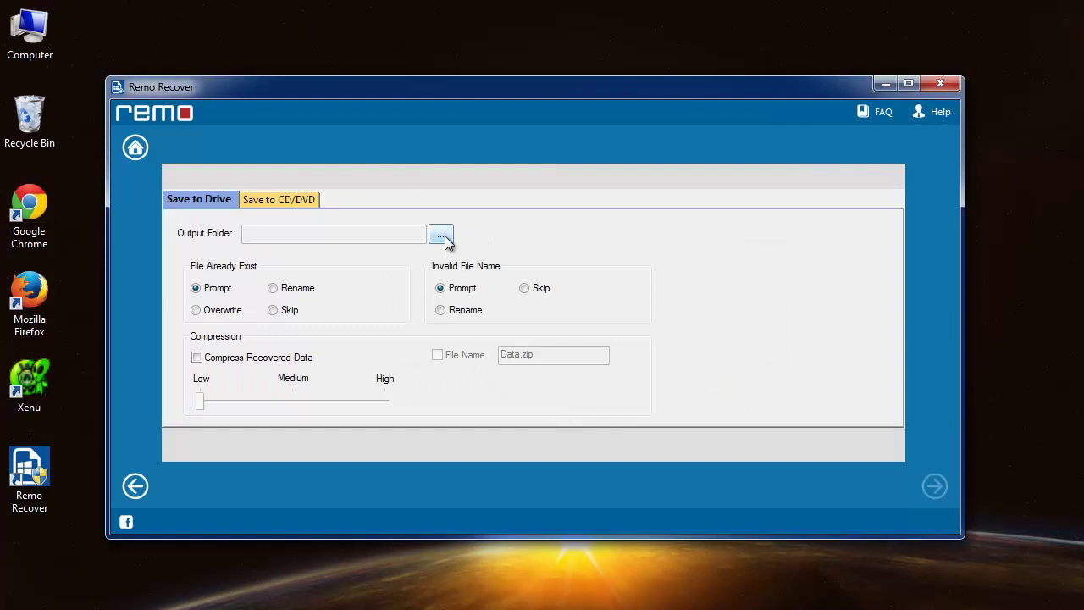
# - Create a software-files folder on Local Disk (C:) and set it as the output folder
pyautogui.click(443, 236)
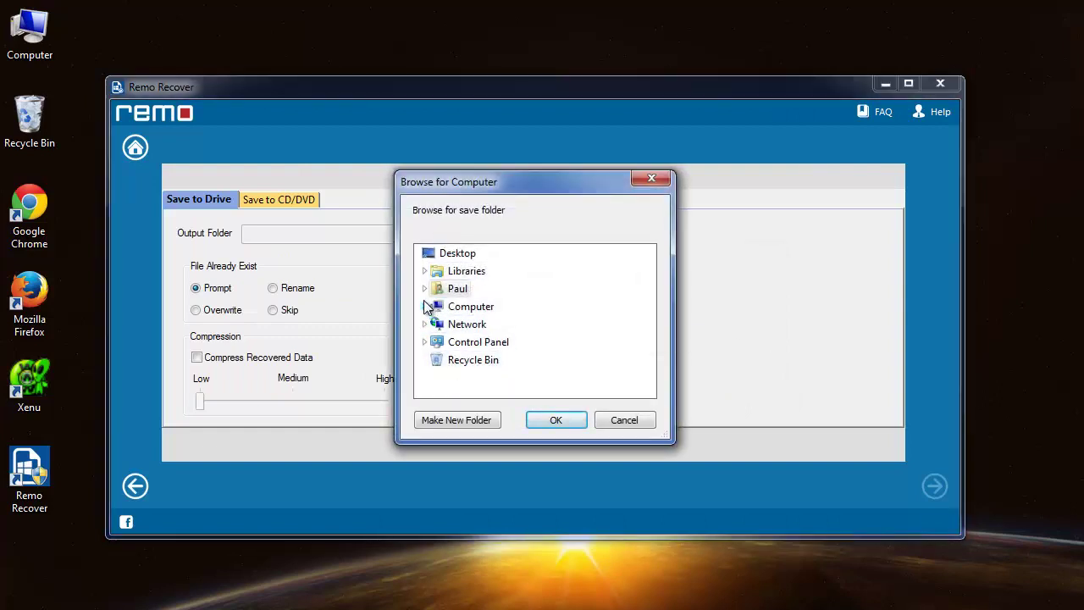
pyautogui.click(425, 307)
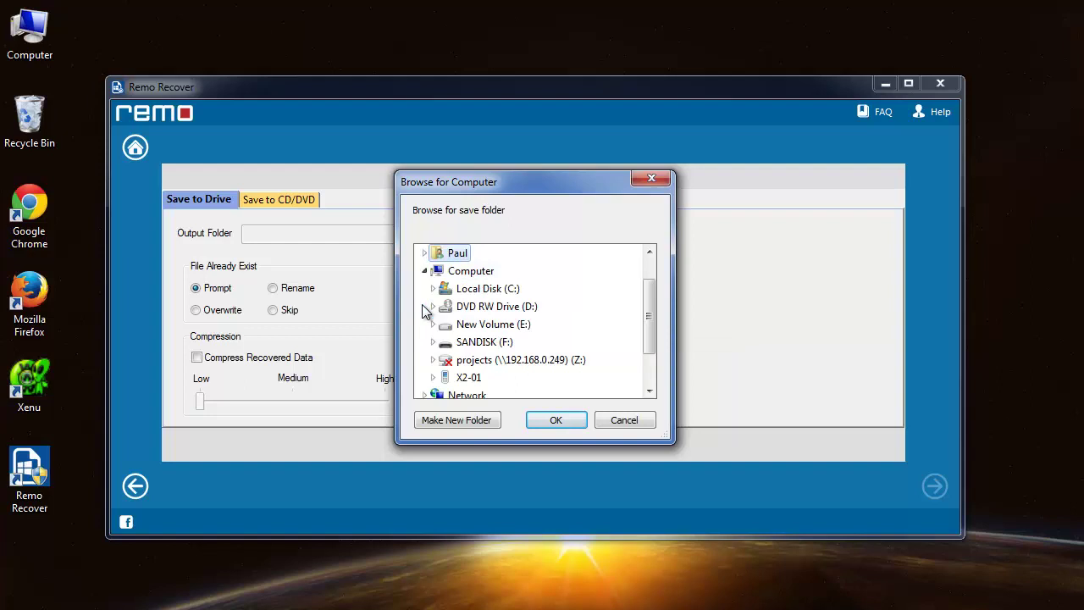
pyautogui.doubleClick(498, 290)
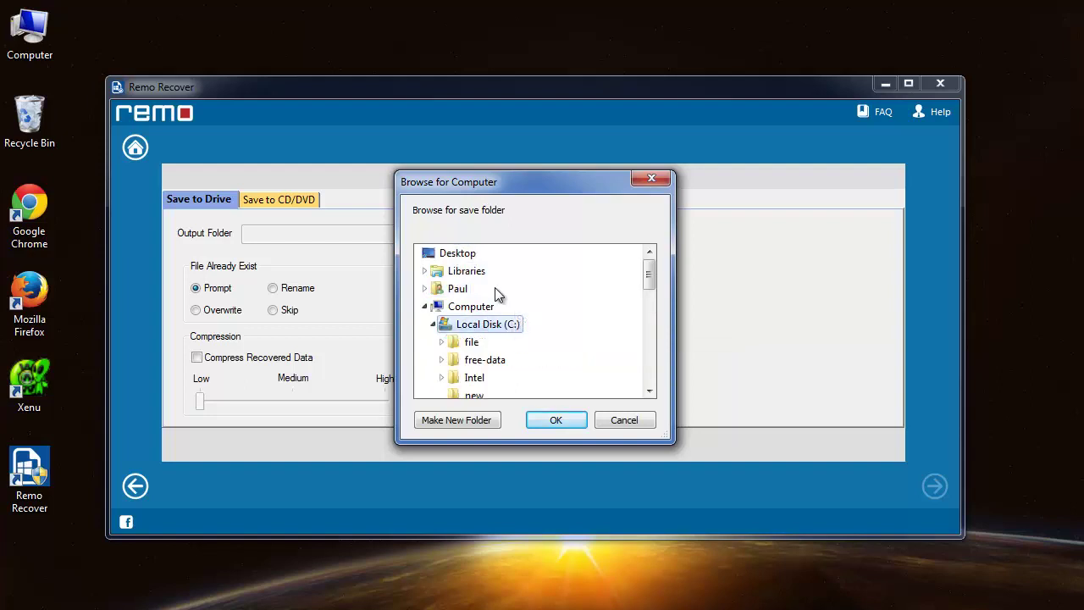
pyautogui.click(466, 426)
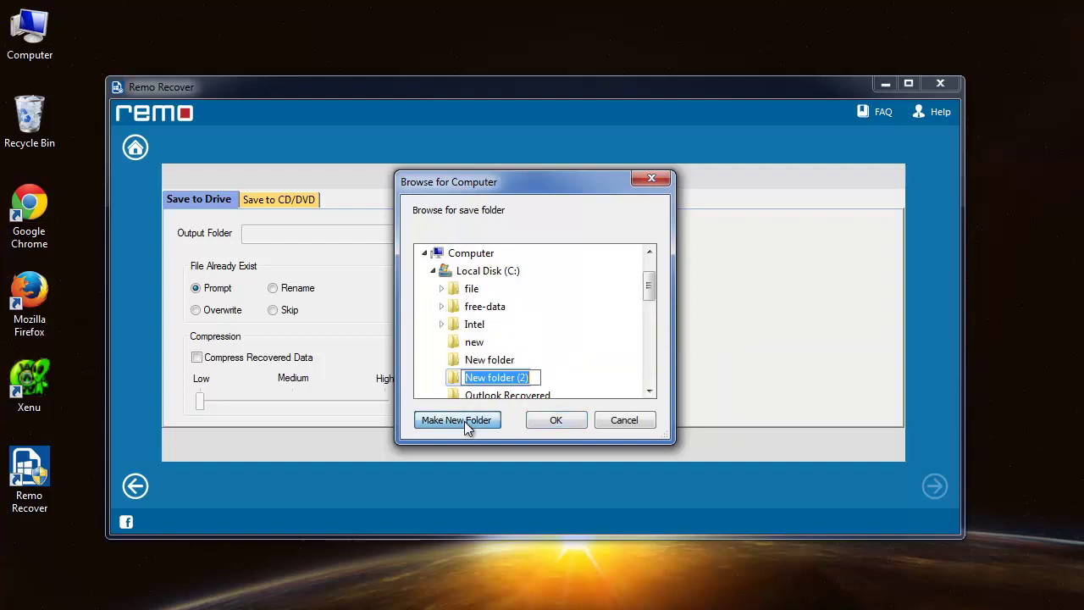
pyautogui.write('A')
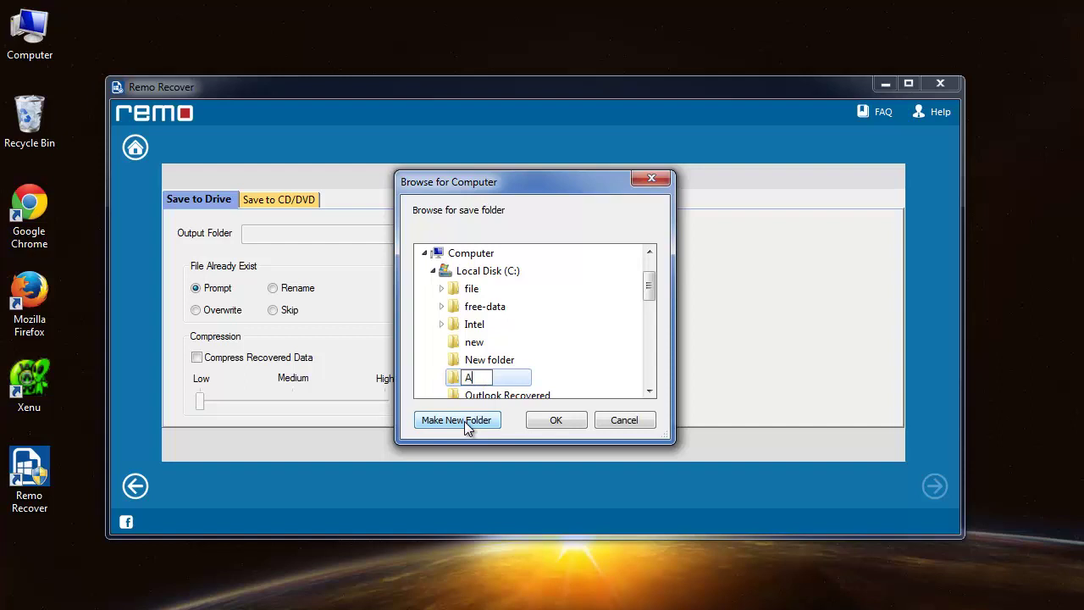
pyautogui.press('BackSpace')
pyautogui.write('software-files')
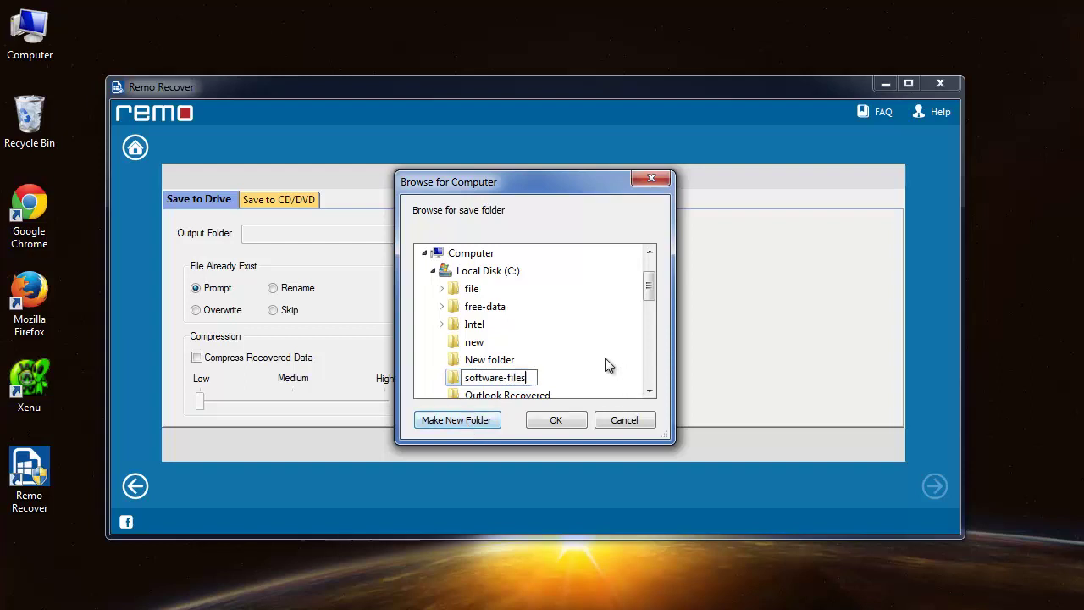
pyautogui.press('Return')
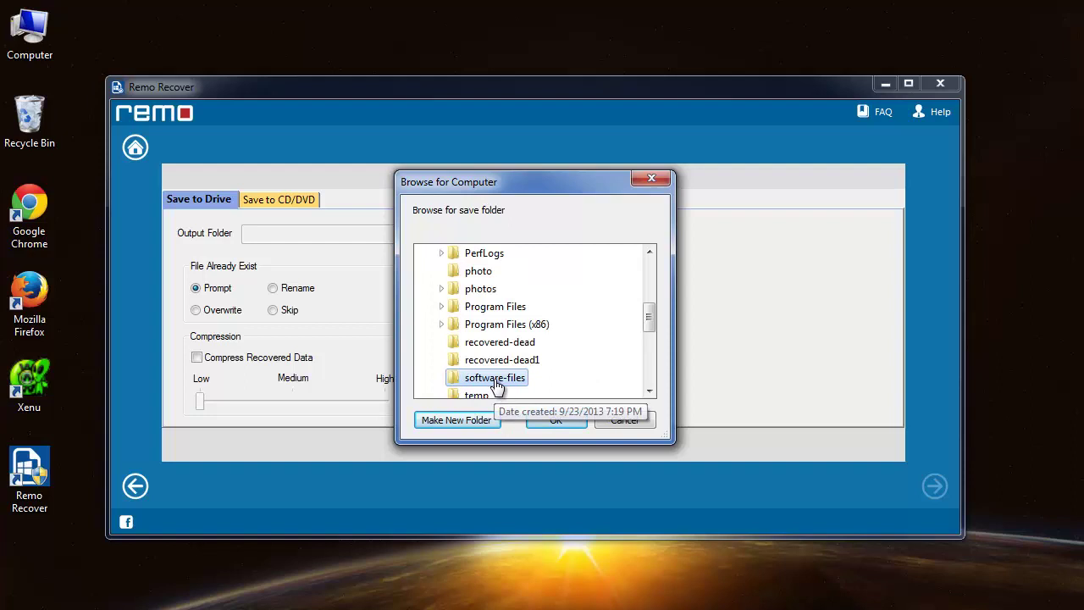
pyautogui.click(556, 427)
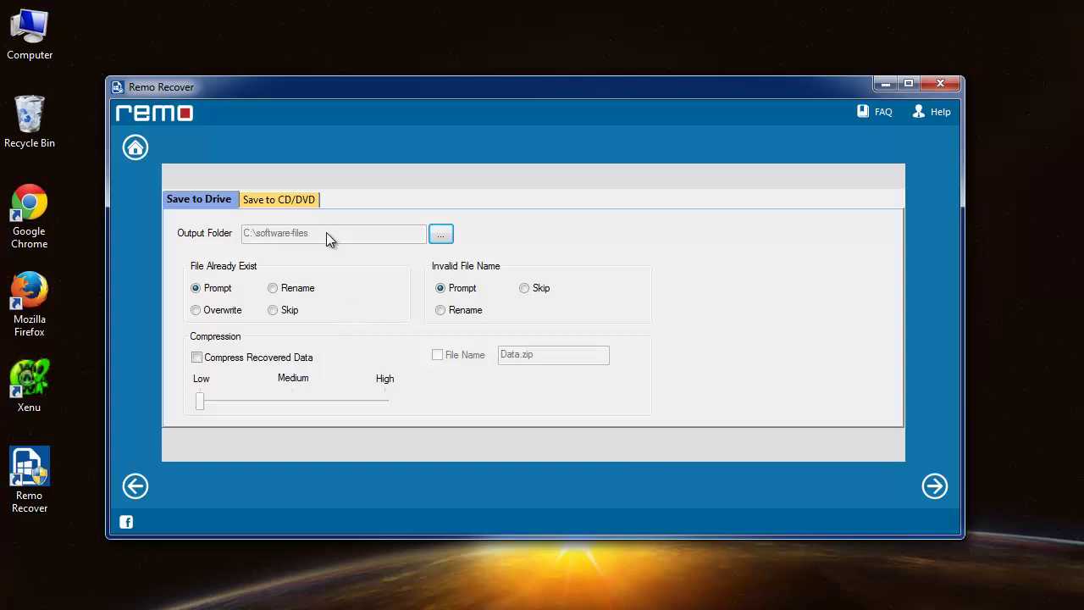
# - Save the marked files and open C:\software-files\Adobe Dreamweaver CS4\Setup, showing 14 items including Setup
pyautogui.click(935, 488)
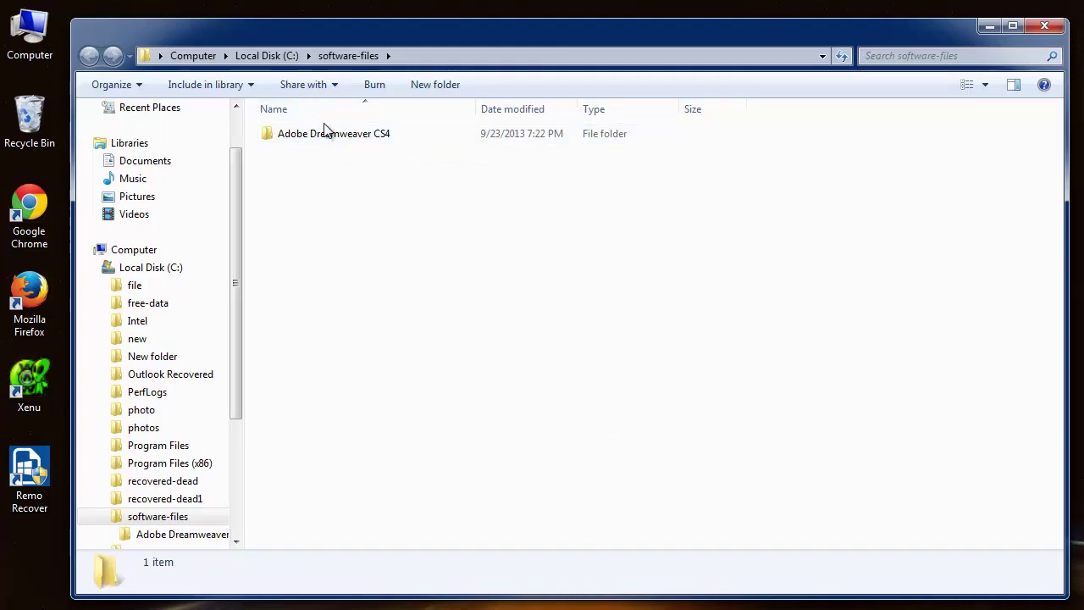
pyautogui.click(366, 134)
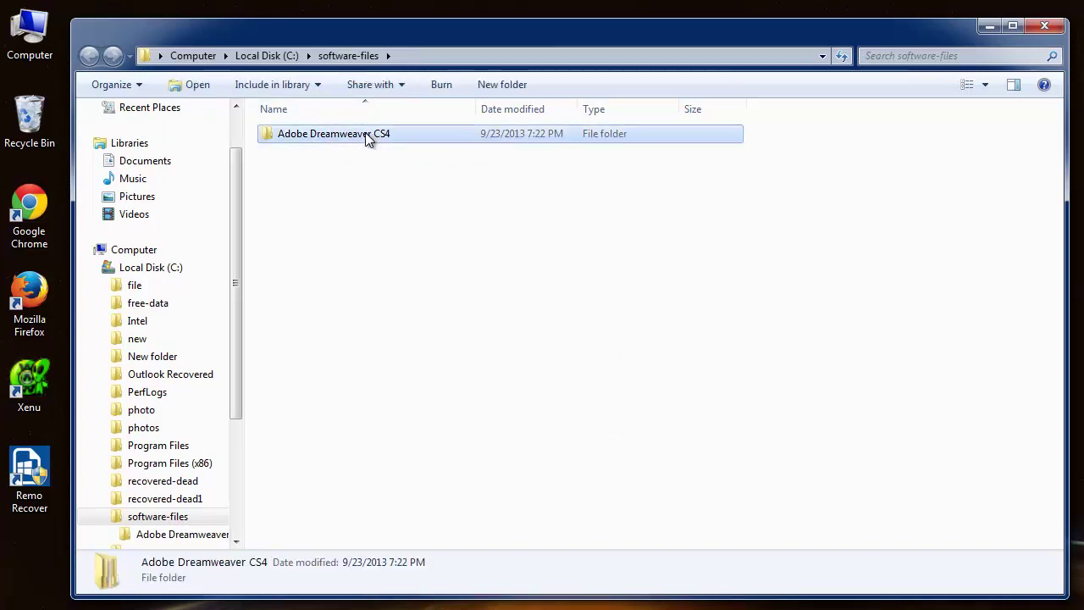
pyautogui.doubleClick(366, 134)
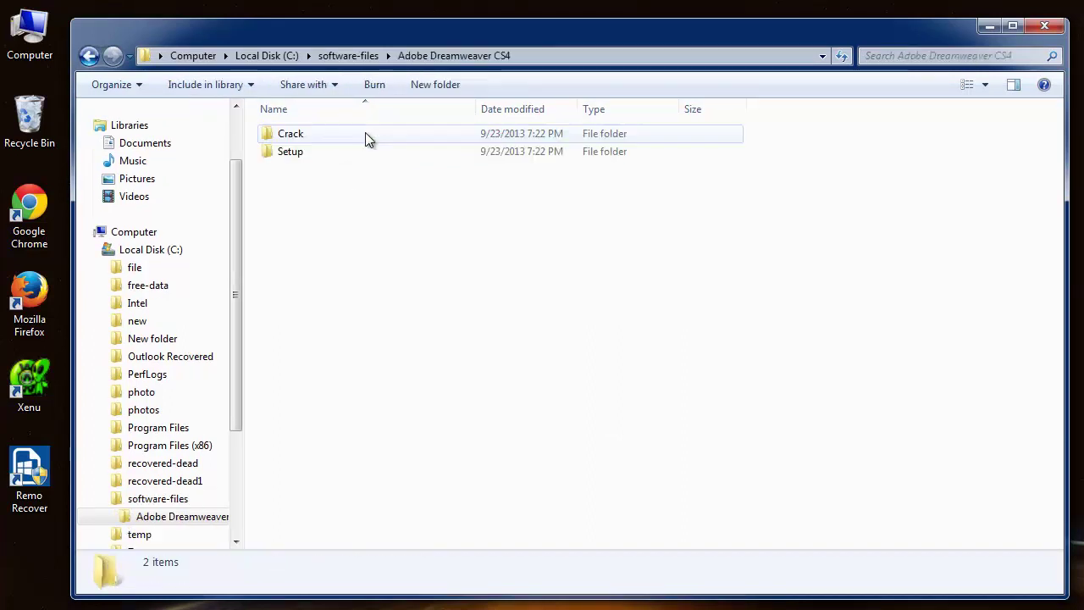
pyautogui.doubleClick(292, 153)
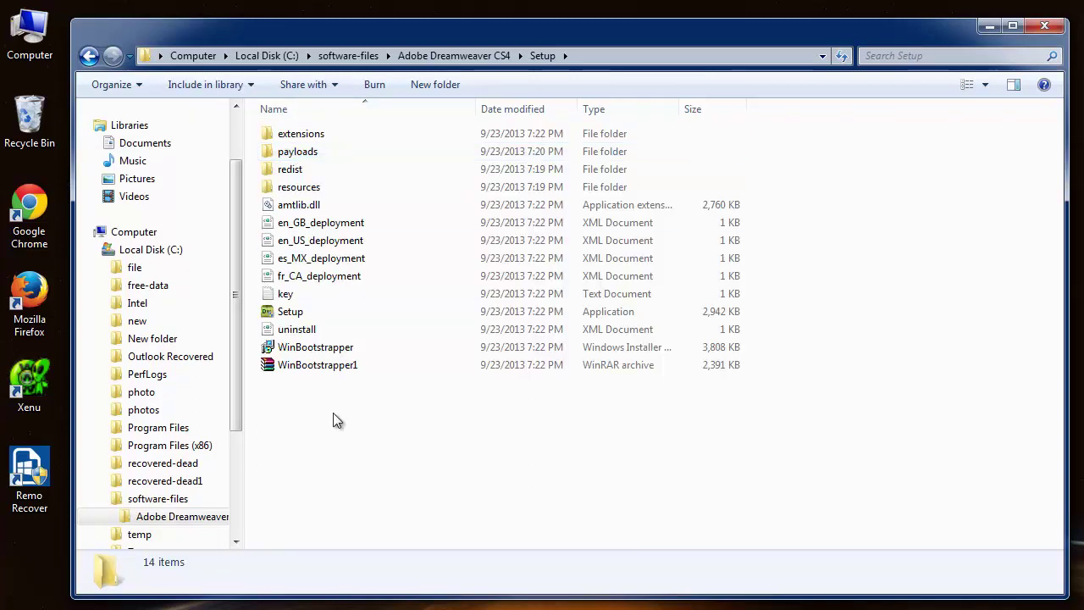
pyautogui.moveTo(333, 412); pyautogui.dragTo(408, 390)
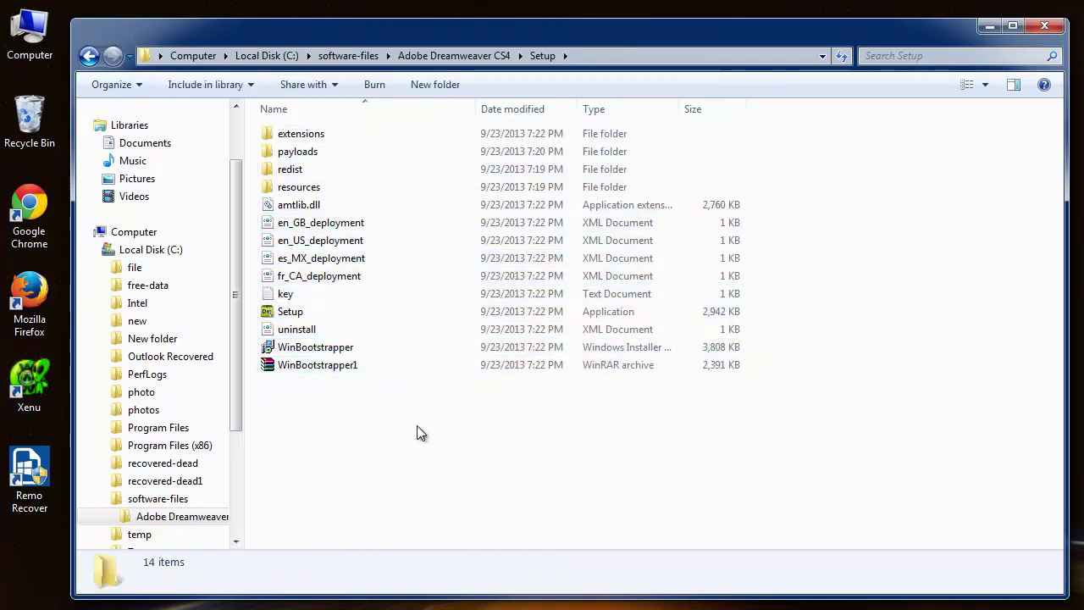